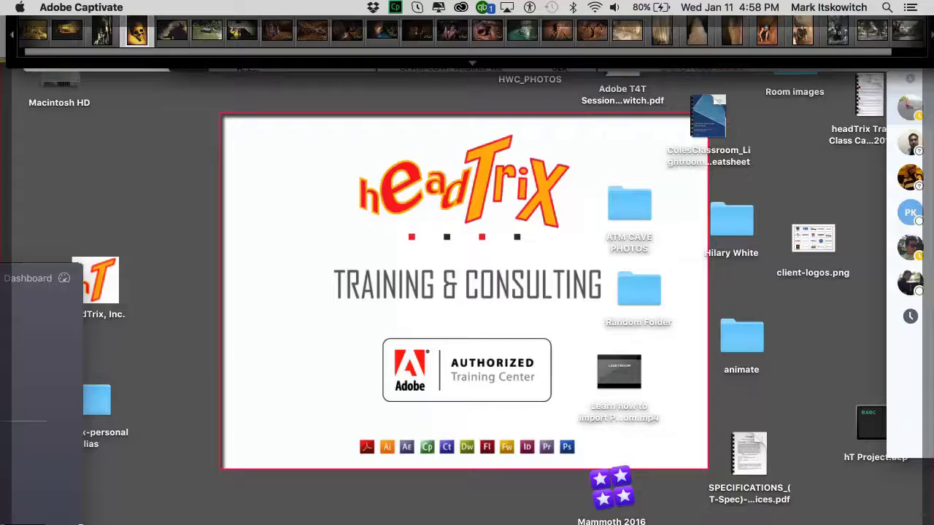
Show the desktop and look inside the ATM CAVE PHOTOS folder
{"action": "key", "text": "F11"}
{"action": "left_click_drag", "start_coordinate": [617, 228], "coordinate": [615, 196]}
{"action": "double_click", "coordinate": [610, 195]}
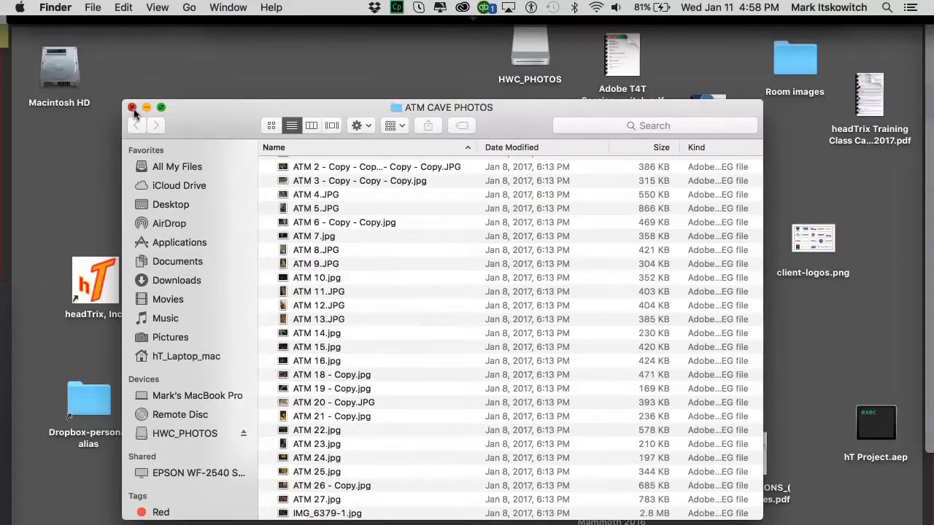
{"action": "left_click", "coordinate": [132, 107]}
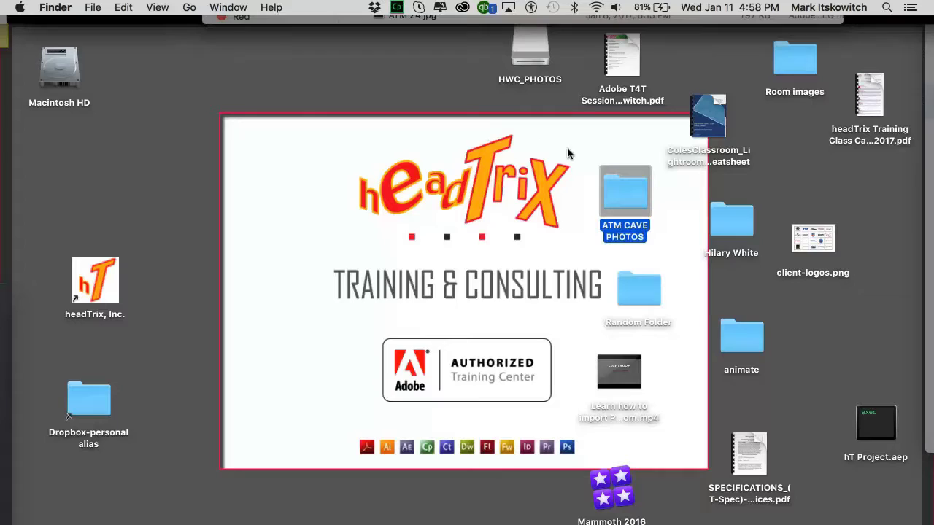
Move ATM CAVE PHOTOS into Random Folder, then return to Lightroom
{"action": "left_click_drag", "start_coordinate": [626, 201], "coordinate": [638, 285]}
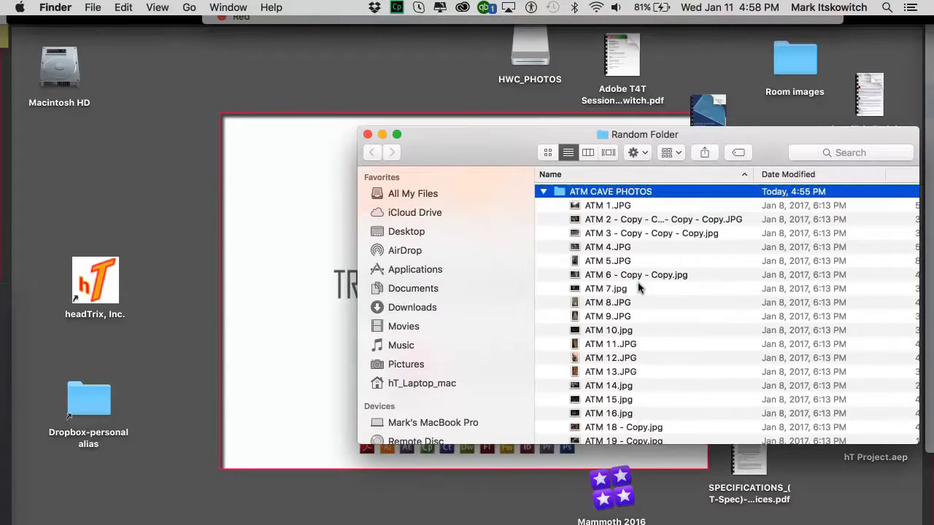
{"action": "left_click", "coordinate": [367, 134]}
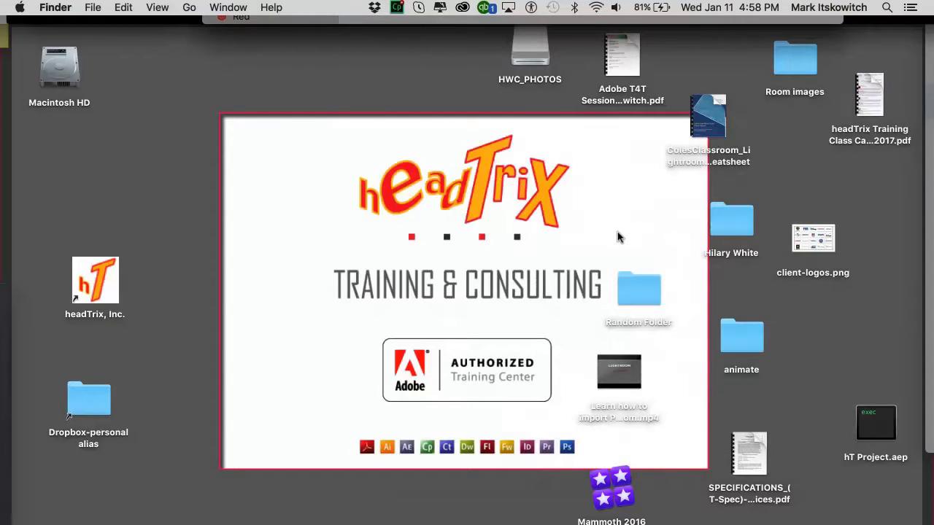
{"action": "left_click", "coordinate": [640, 290]}
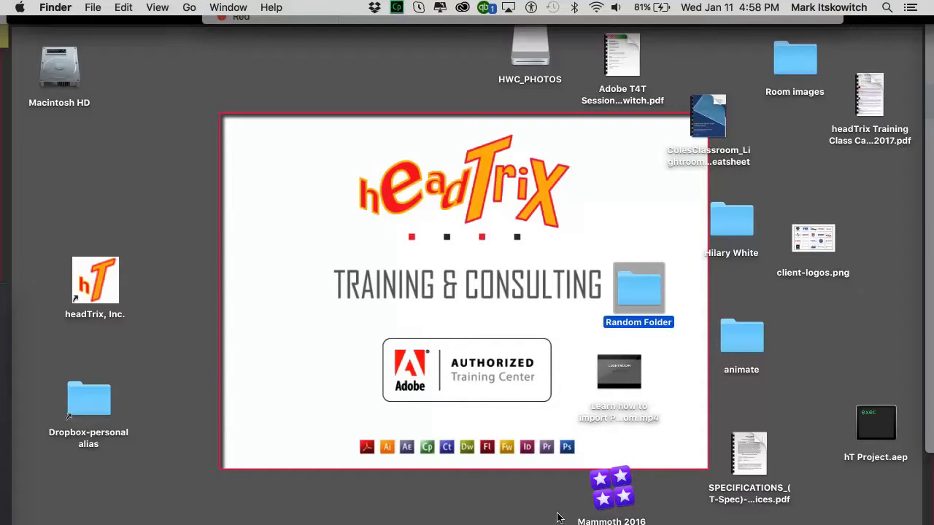
{"action": "key", "text": "super+Tab"}
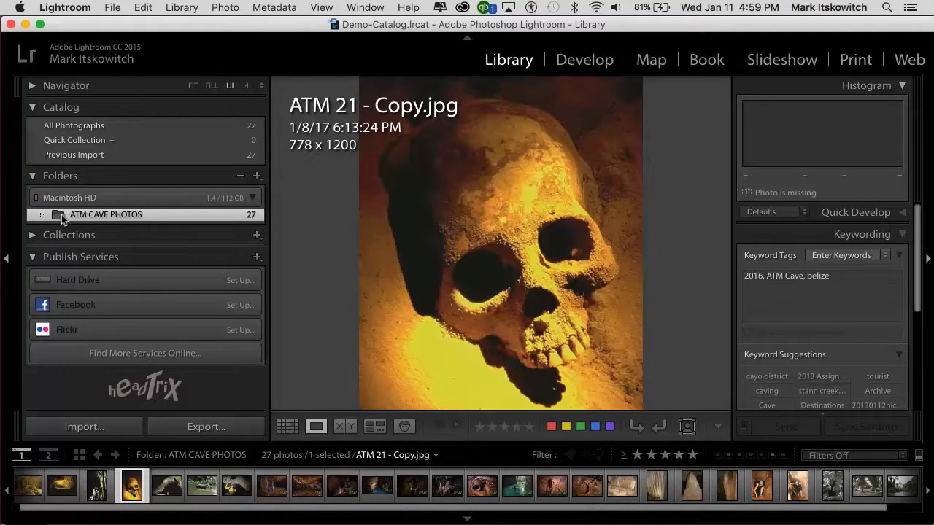
Use Find Missing Folder to relink ATM CAVE PHOTOS to Desktop > Random Folder > ATM CAVE PHOTOS
{"action": "right_click", "coordinate": [61, 214]}
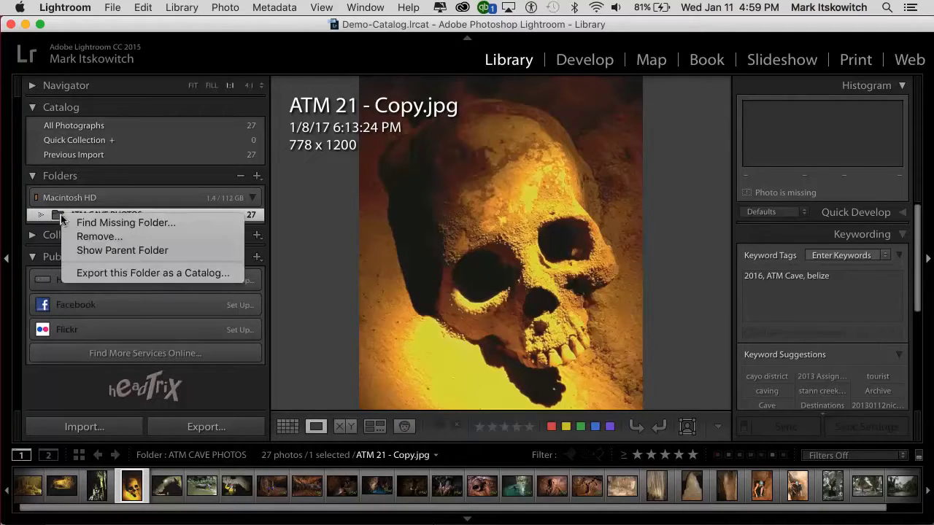
{"action": "left_click", "coordinate": [106, 224]}
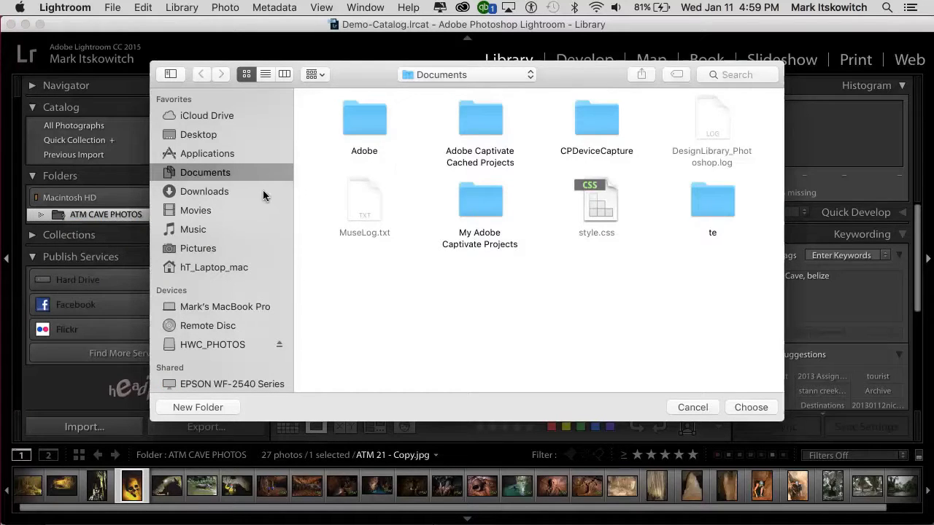
{"action": "left_click", "coordinate": [193, 138]}
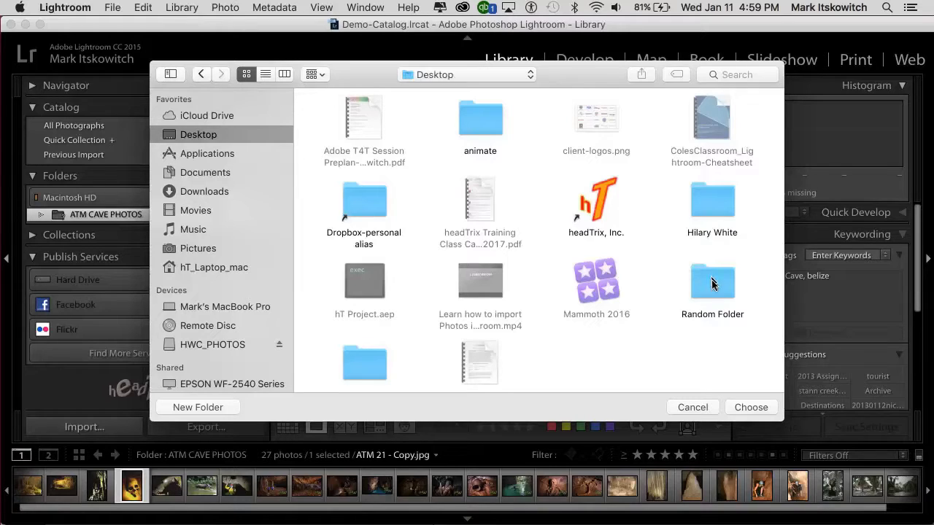
{"action": "left_click", "coordinate": [713, 283]}
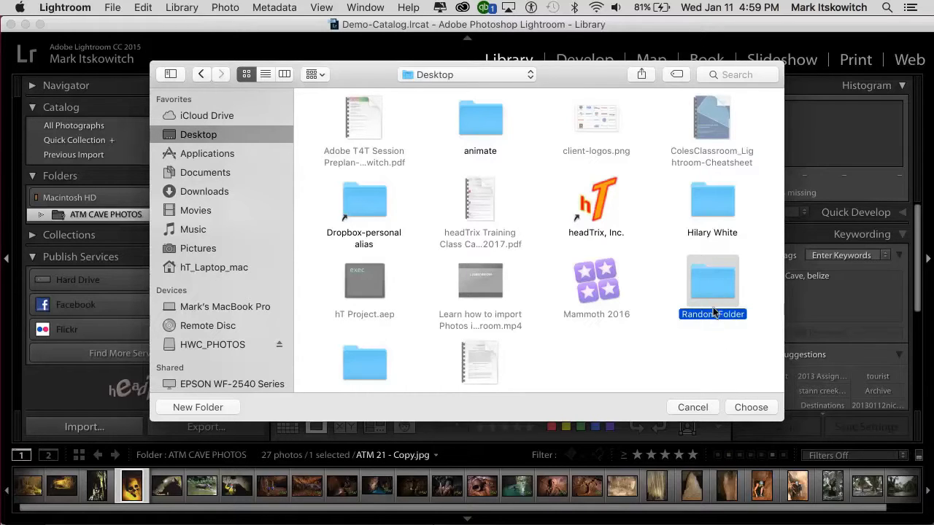
{"action": "double_click", "coordinate": [712, 292]}
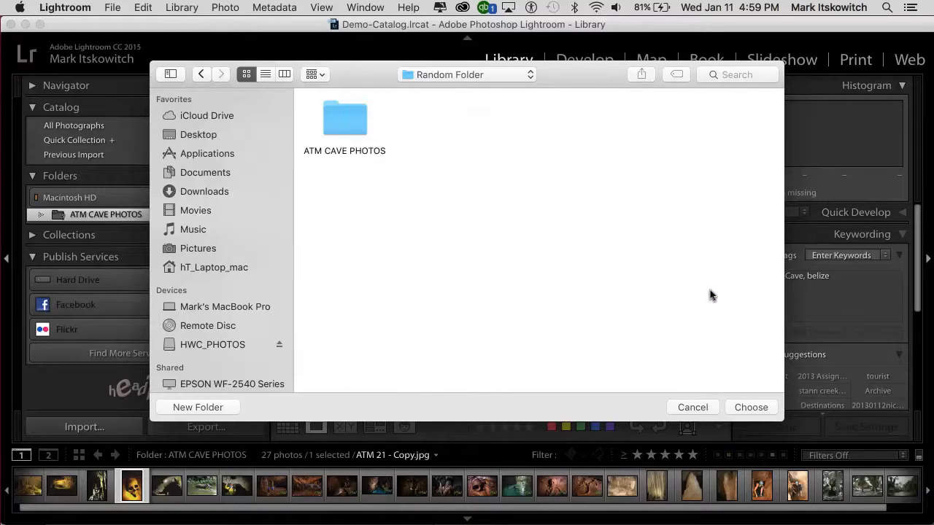
{"action": "left_click", "coordinate": [341, 118]}
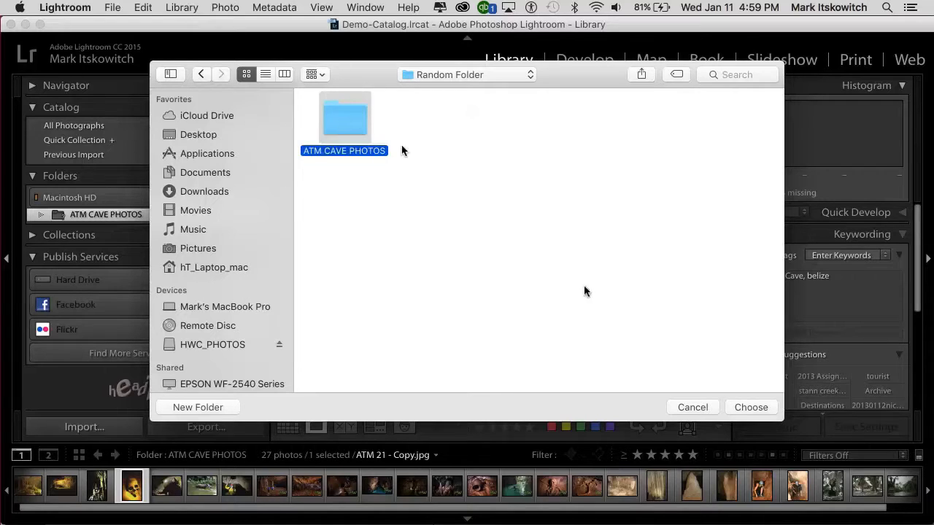
{"action": "left_click", "coordinate": [745, 407]}
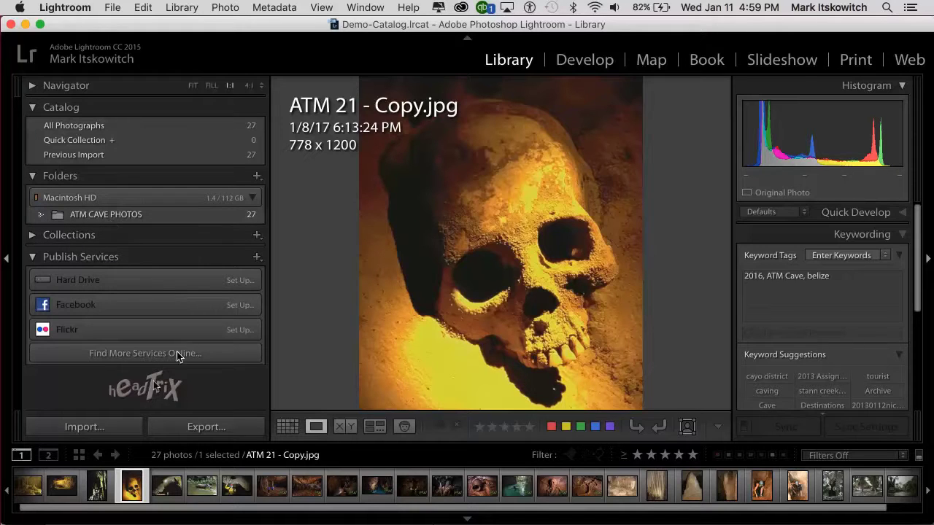
Drag ATM CAVE PHOTOS out of Random Folder back onto the Finder desktop
{"action": "key", "text": "F11"}
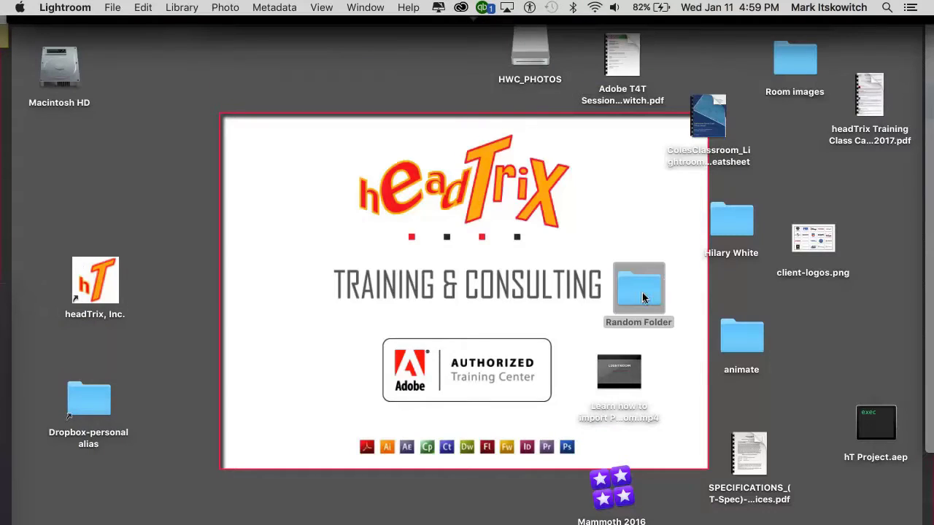
{"action": "double_click", "coordinate": [641, 292]}
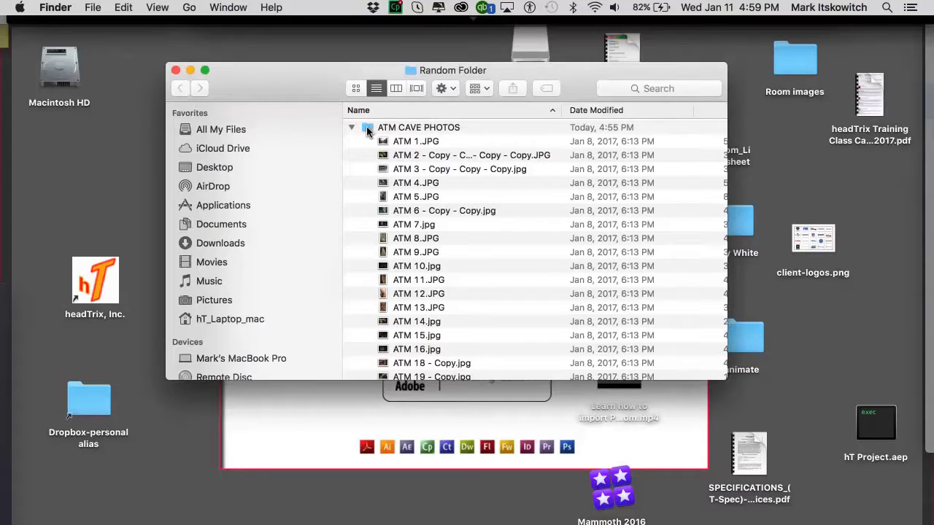
{"action": "left_click_drag", "start_coordinate": [382, 130], "coordinate": [268, 434]}
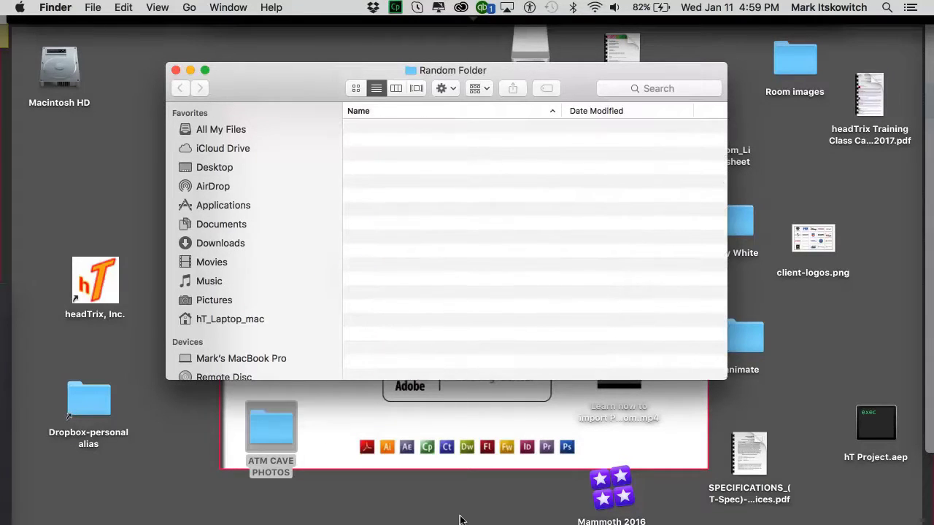
{"action": "key", "text": "F11"}
Use Find Missing Folder to relink ATM CAVE PHOTOS to its folder directly on the Desktop
{"action": "key", "text": "super+Tab"}
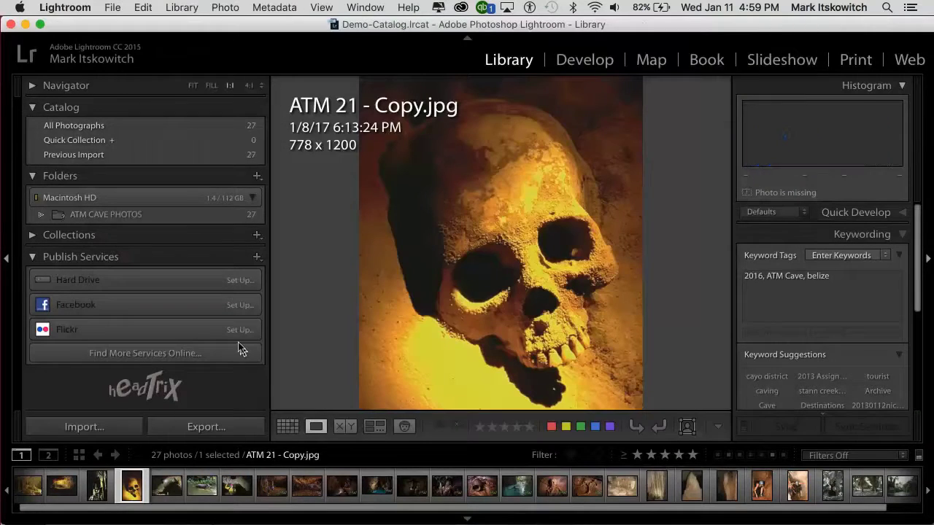
{"action": "right_click", "coordinate": [61, 215]}
{"action": "left_click", "coordinate": [93, 218]}
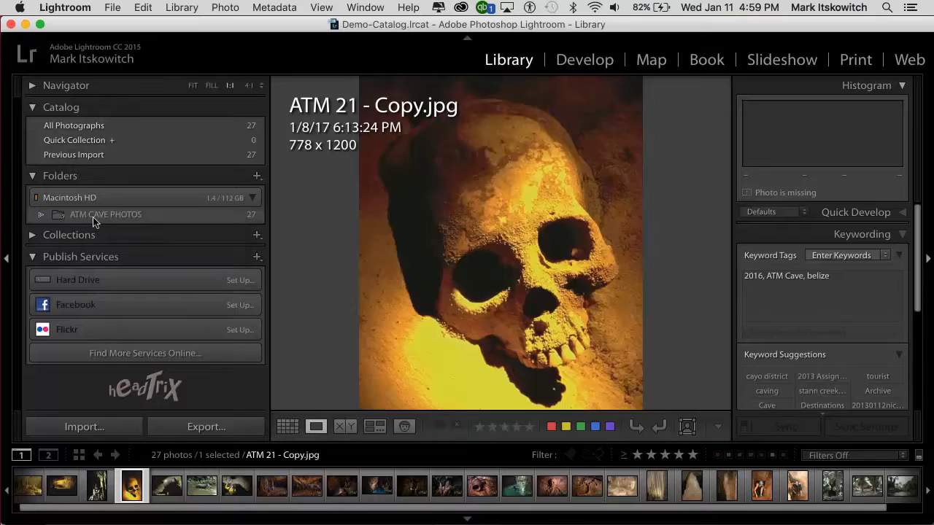
{"action": "left_click", "coordinate": [186, 136]}
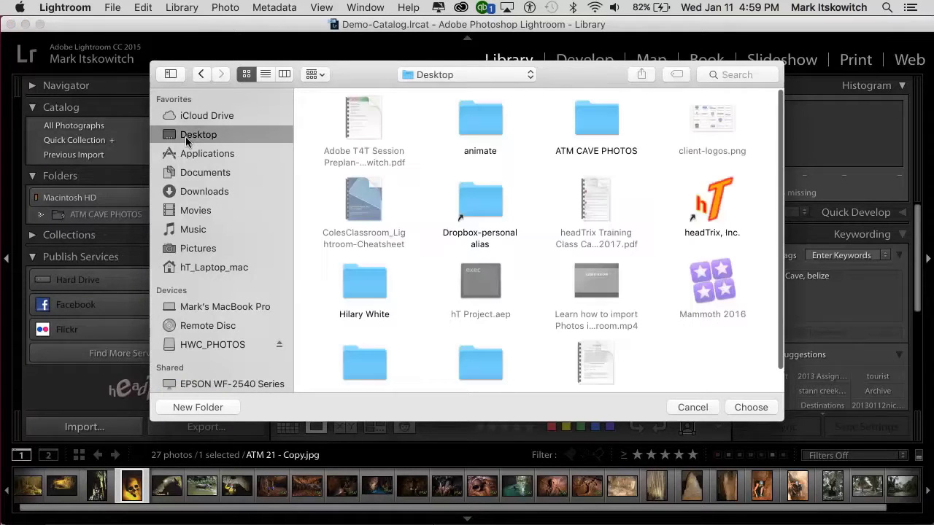
{"action": "left_click", "coordinate": [589, 131]}
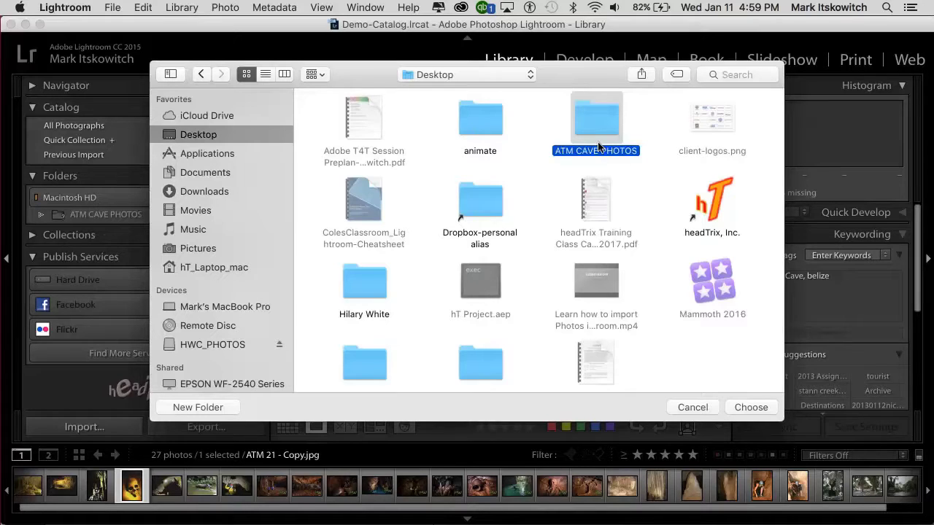
{"action": "left_click", "coordinate": [743, 408]}
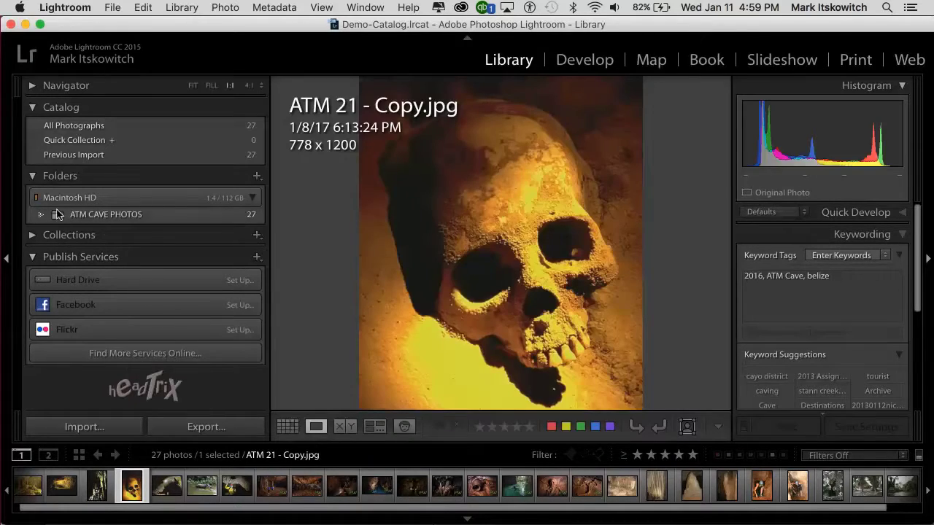
In Grid view, create and add an empty 'New Folder' subfolder inside ATM CAVE PHOTOS
{"action": "left_click", "coordinate": [287, 426]}
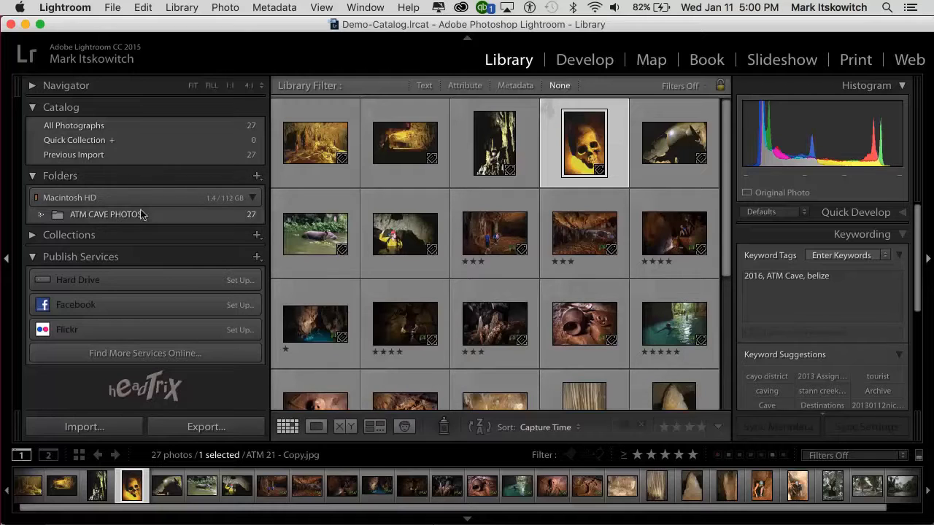
{"action": "left_click", "coordinate": [257, 178]}
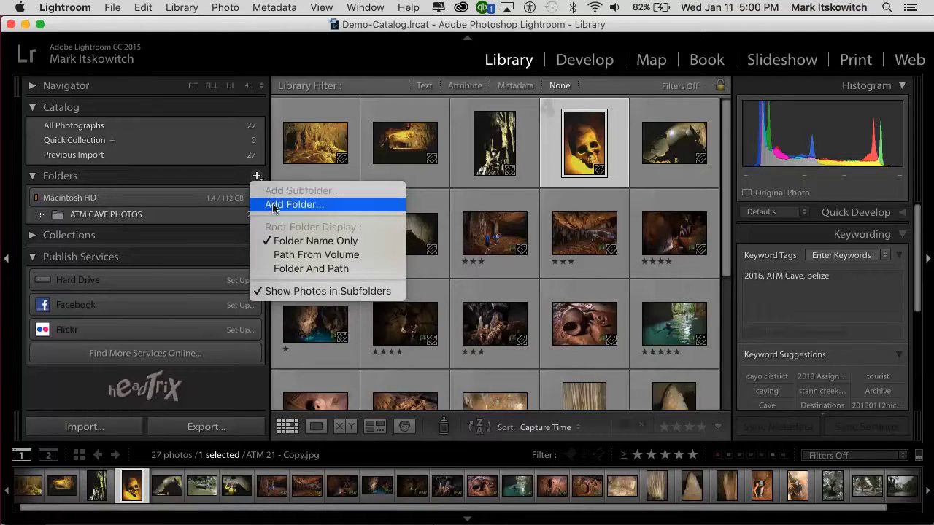
{"action": "left_click", "coordinate": [258, 205]}
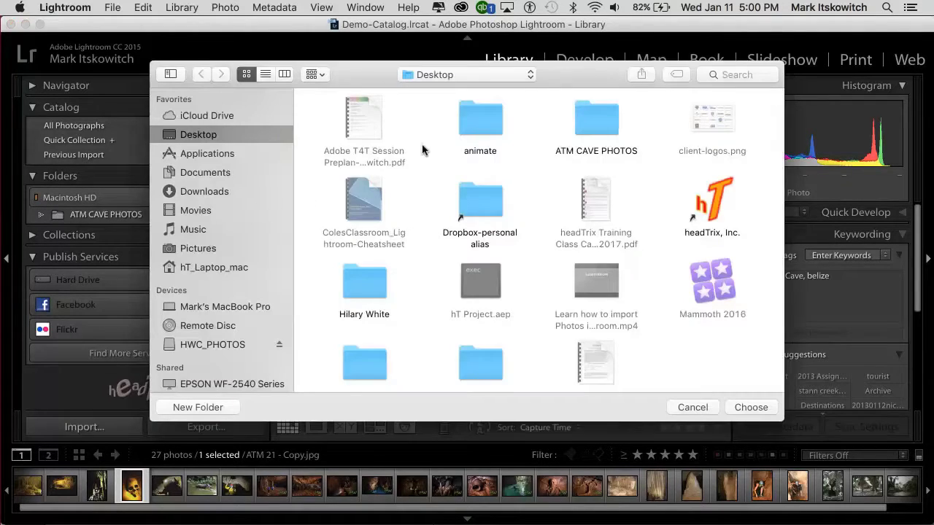
{"action": "double_click", "coordinate": [598, 128]}
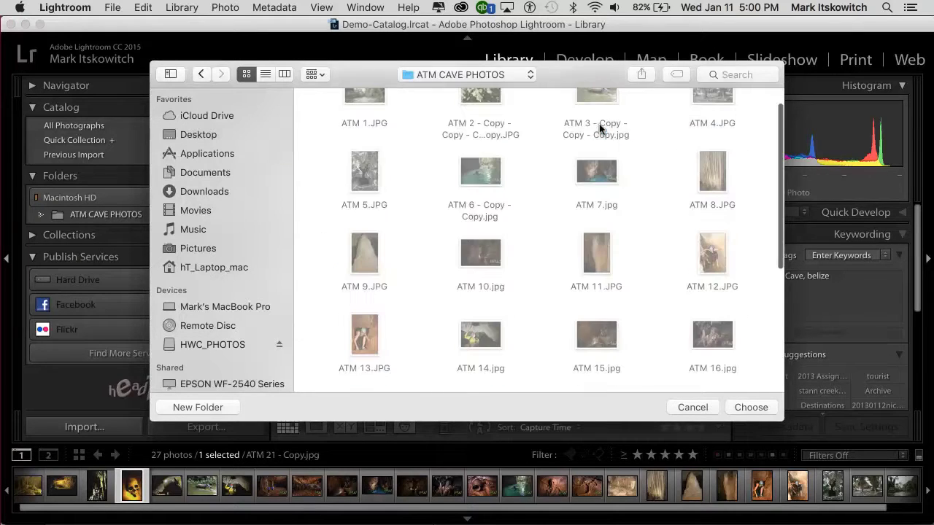
{"action": "left_click", "coordinate": [225, 407]}
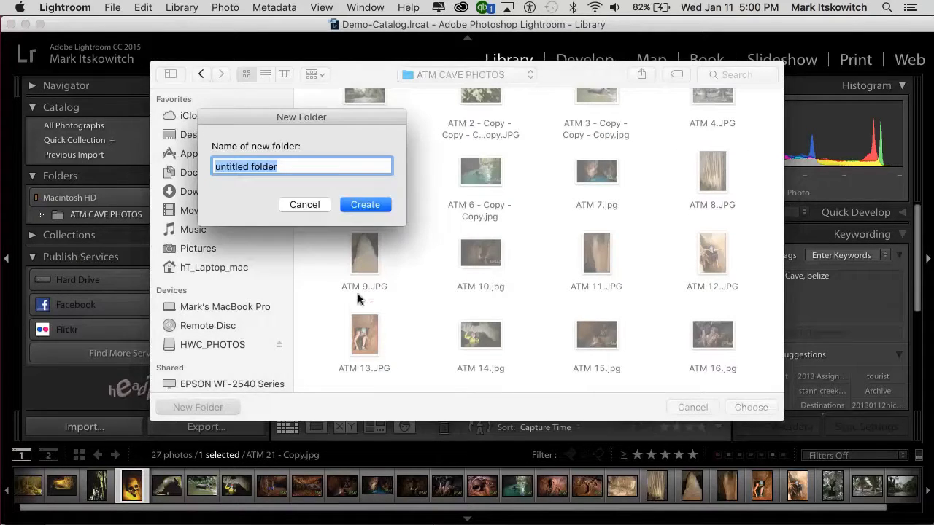
{"action": "type", "text": "New Folder"}
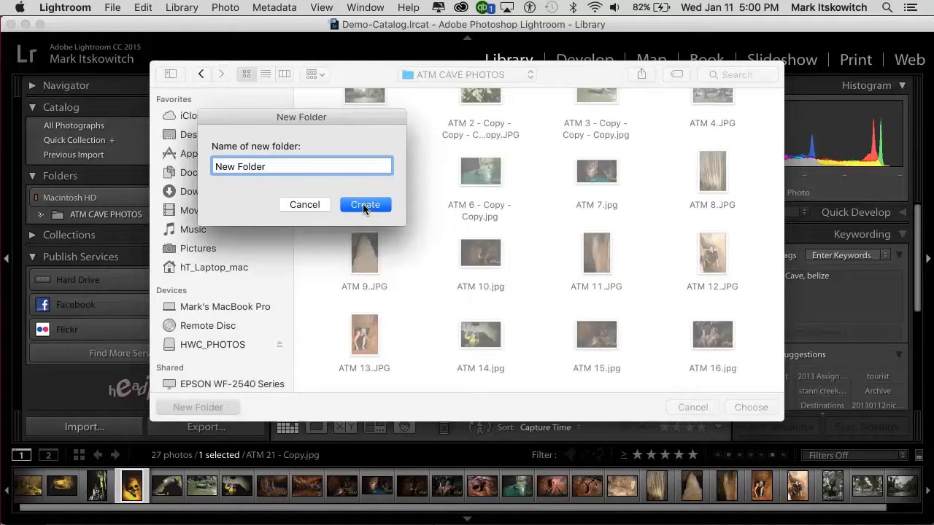
{"action": "left_click", "coordinate": [364, 205]}
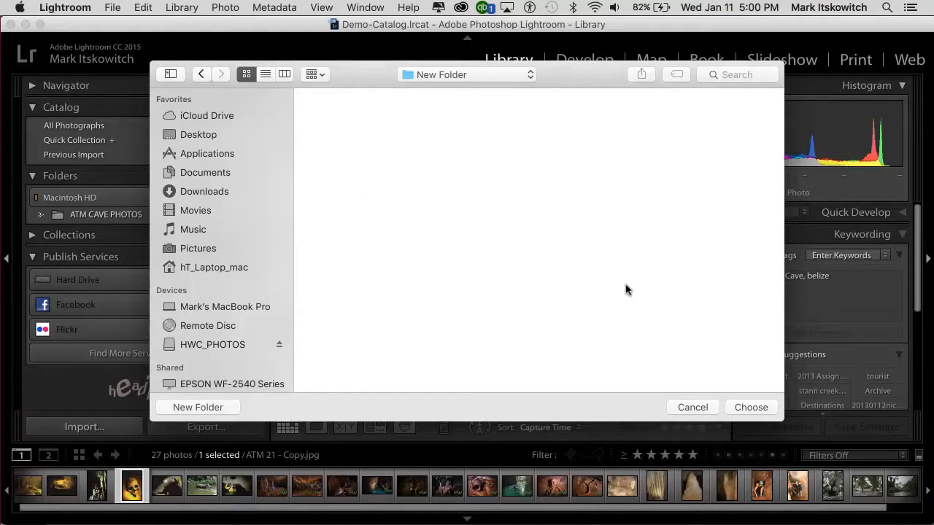
{"action": "left_click", "coordinate": [749, 407]}
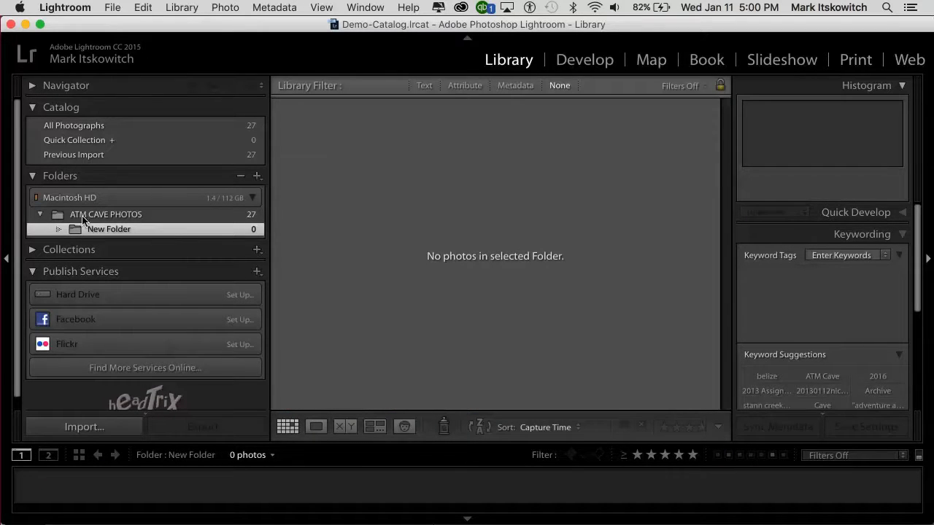
Drag the skull photo from ATM CAVE PHOTOS into New Folder, then show the desktop
{"action": "left_click", "coordinate": [38, 215]}
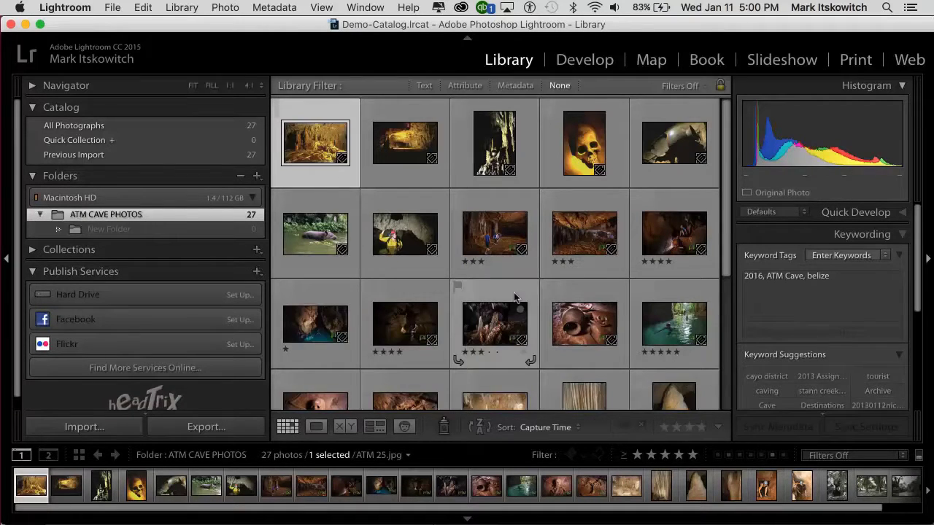
{"action": "scroll", "coordinate": [513, 292], "scroll_direction": "down", "scroll_amount": 2}
{"action": "scroll", "coordinate": [514, 292], "scroll_direction": "up", "scroll_amount": 2}
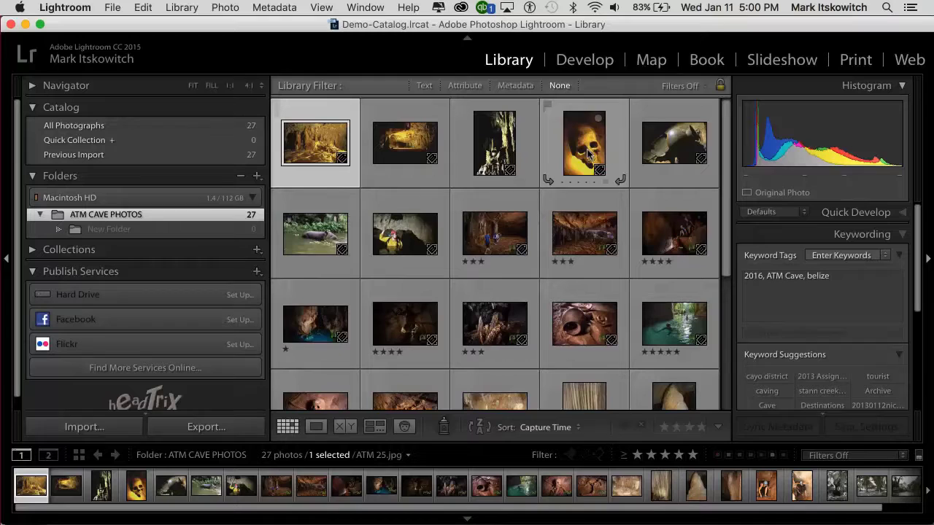
{"action": "left_click_drag", "start_coordinate": [588, 154], "coordinate": [92, 230]}
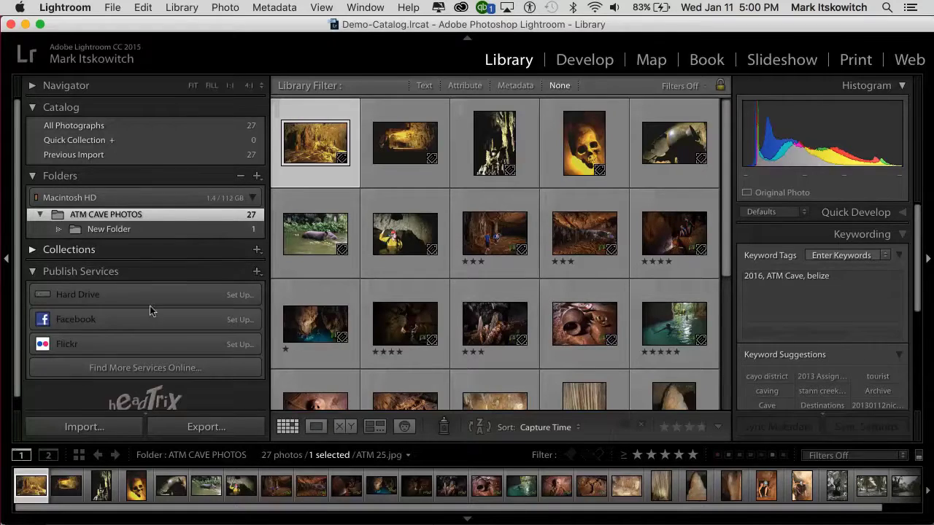
{"action": "key", "text": "F11"}
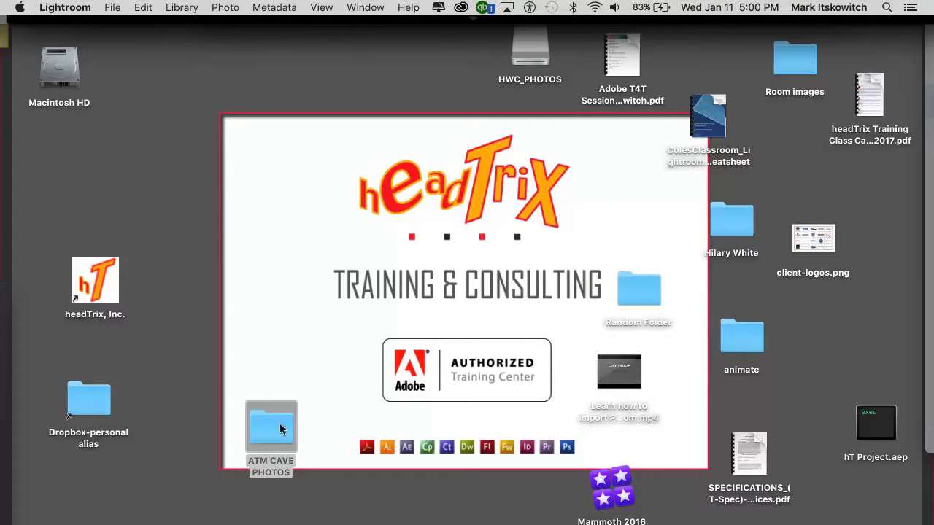
In Finder, open ATM 21 - Copy.jpg from ATM CAVE PHOTOS > New Folder in Photoshop
{"action": "left_click_drag", "start_coordinate": [279, 429], "coordinate": [294, 265]}
{"action": "double_click", "coordinate": [292, 265]}
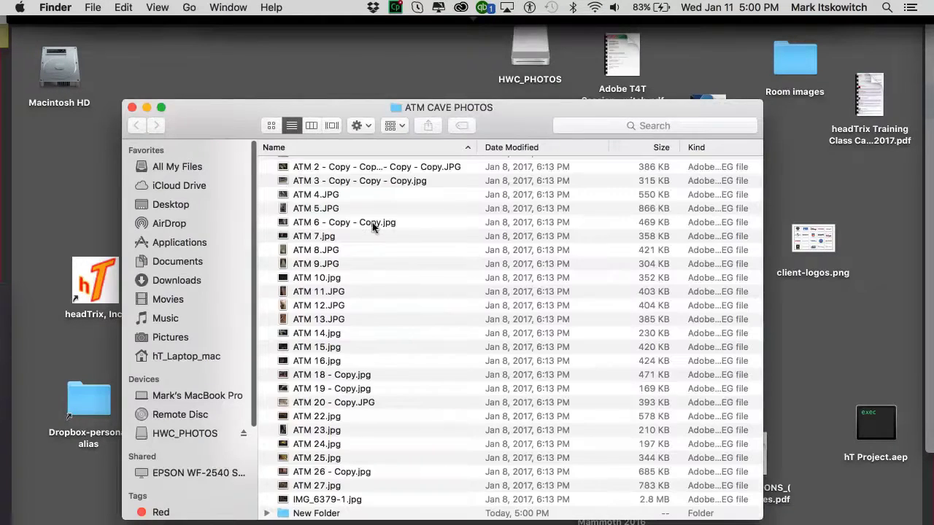
{"action": "scroll", "coordinate": [378, 219], "scroll_direction": "up", "scroll_amount": 1}
{"action": "scroll", "coordinate": [377, 219], "scroll_direction": "down", "scroll_amount": 1}
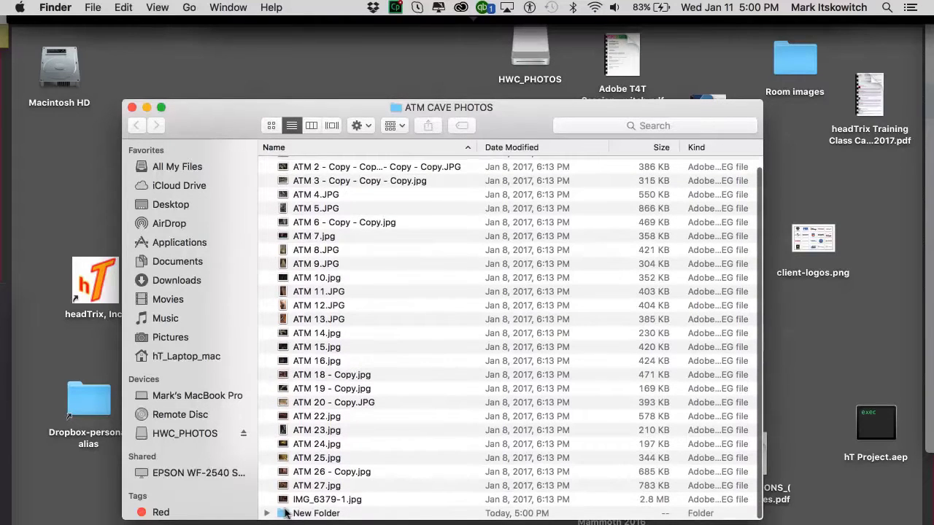
{"action": "left_click", "coordinate": [281, 512]}
{"action": "double_click", "coordinate": [284, 510]}
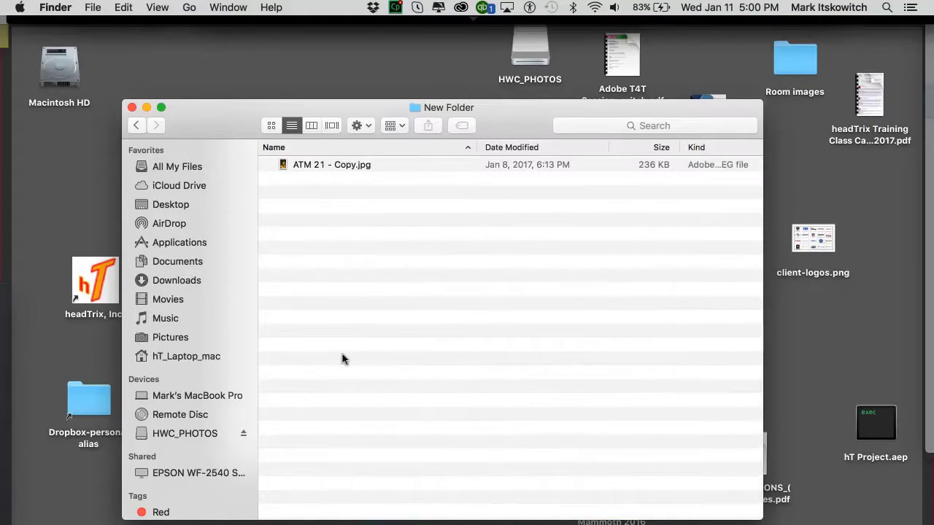
{"action": "left_click", "coordinate": [283, 167]}
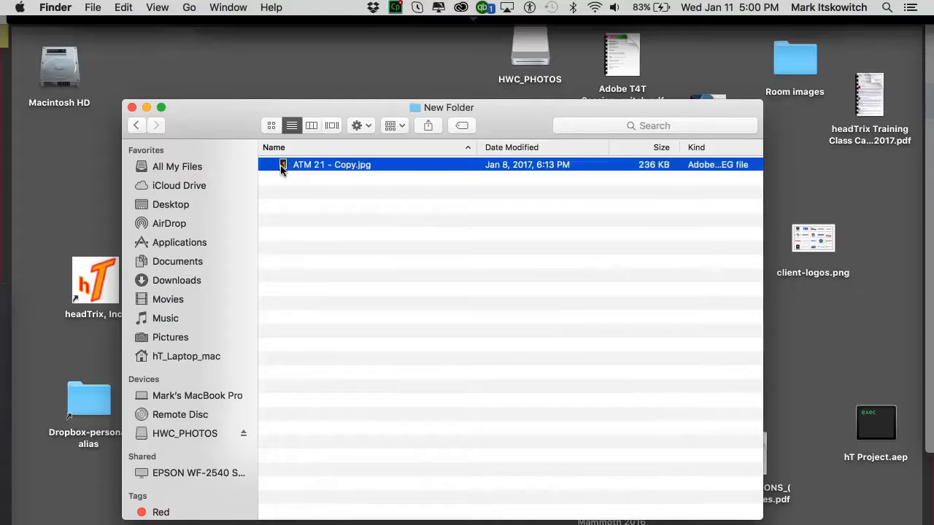
{"action": "double_click", "coordinate": [282, 167]}
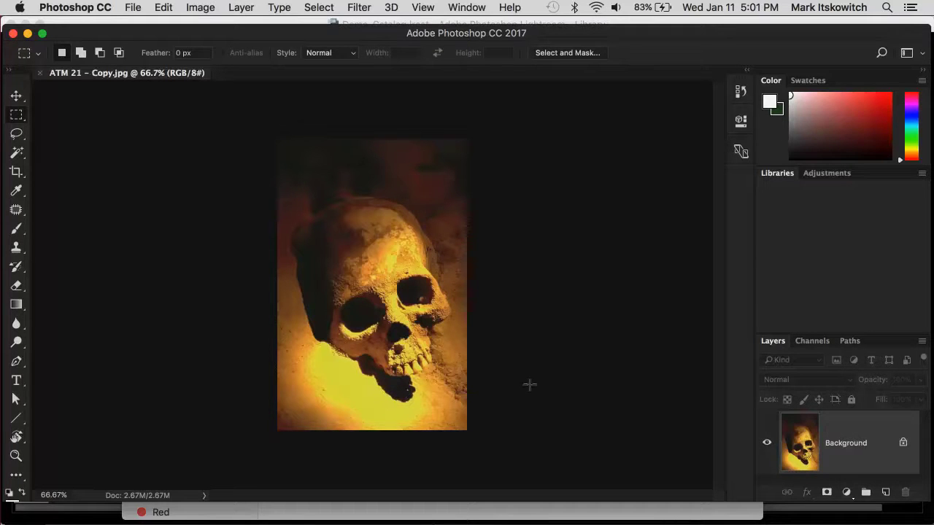